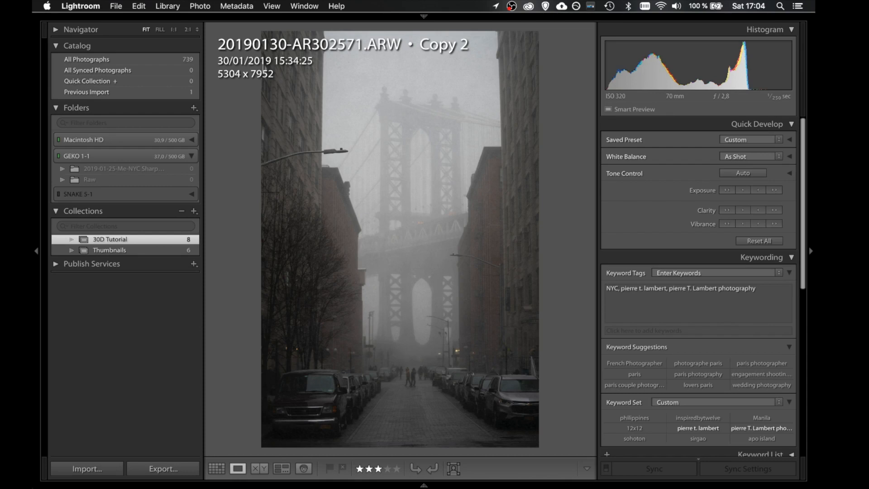
# - Open Copy 2 of the foggy bridge photo for developing and cool the white balance temperature to 4441
pyautogui.press('Left')
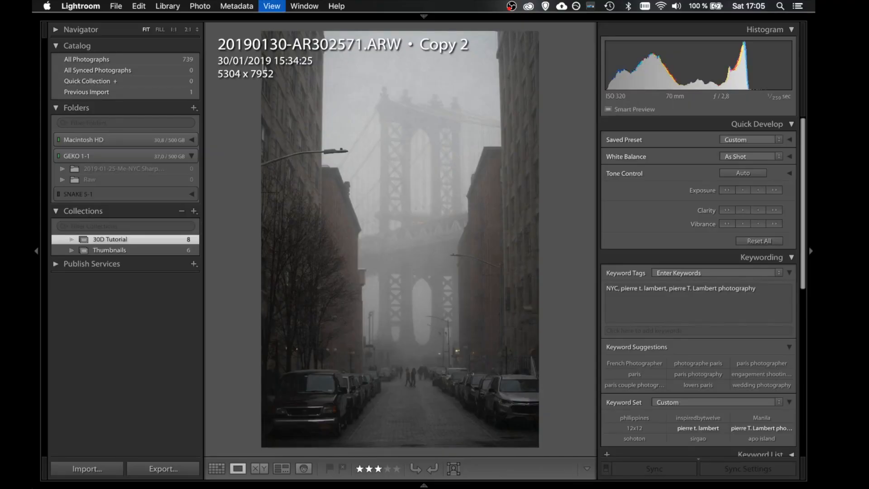
pyautogui.press('d')
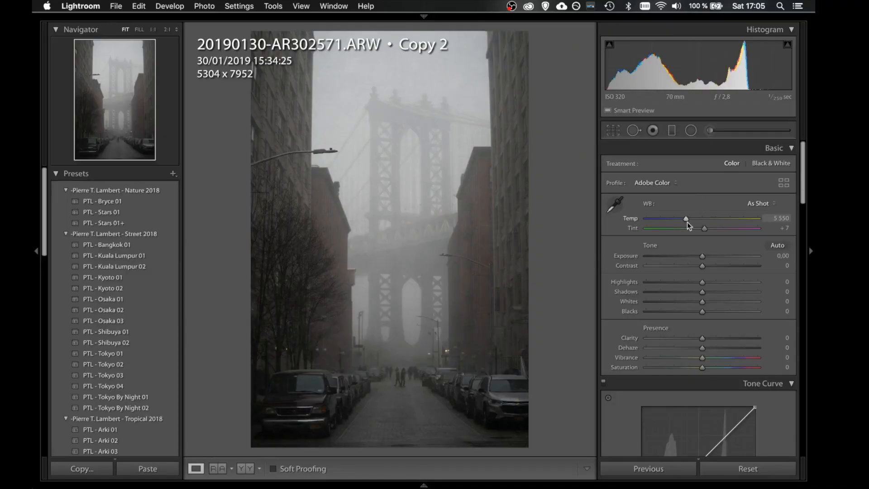
pyautogui.moveTo(687, 221); pyautogui.dragTo(674, 224)
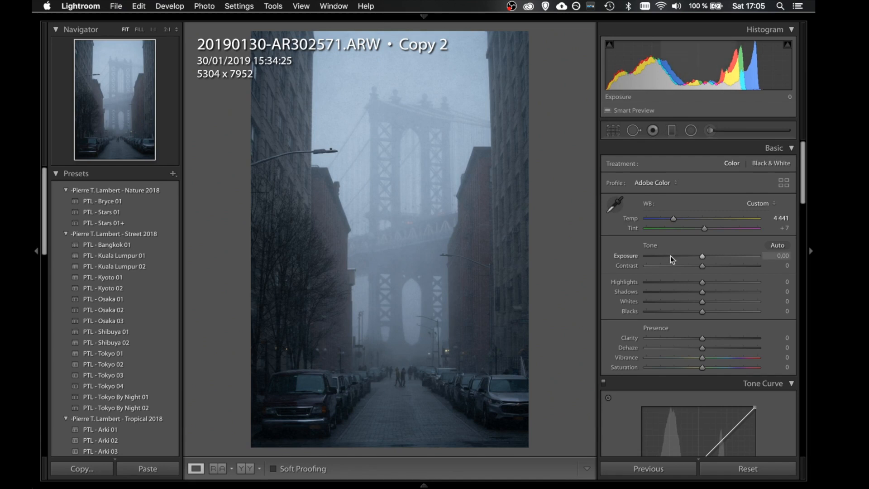
# - Raise the photo's Exposure to +1.30 and check the bridge tower's detail at full magnification
pyautogui.press('=')
pyautogui.press('=')
pyautogui.press('=')
pyautogui.press('=')
pyautogui.press('-')
pyautogui.press('=')
pyautogui.press('=')
pyautogui.press('=')
pyautogui.press('=')
pyautogui.press('-')
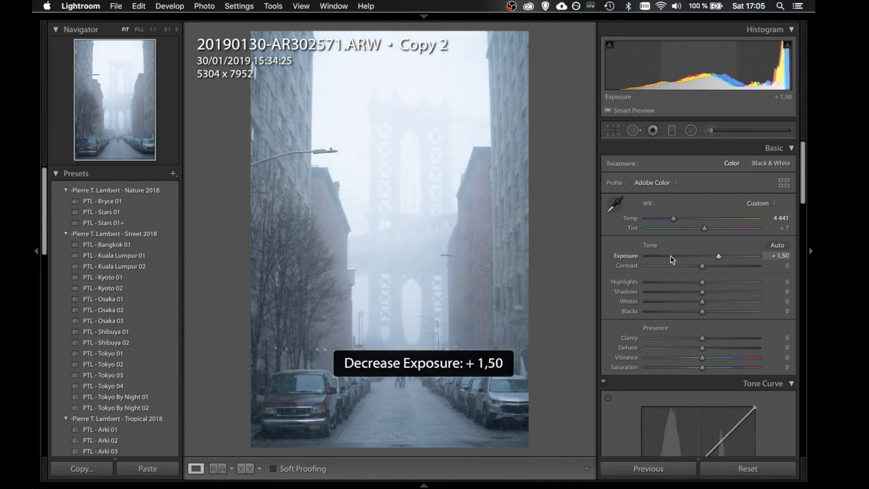
pyautogui.press('-')
pyautogui.press('=')
pyautogui.moveTo(718, 258)
pyautogui.mouseDown()
pyautogui.moveTo(734, 258)
pyautogui.moveTo(703, 258)
pyautogui.moveTo(717, 257)
pyautogui.mouseUp()
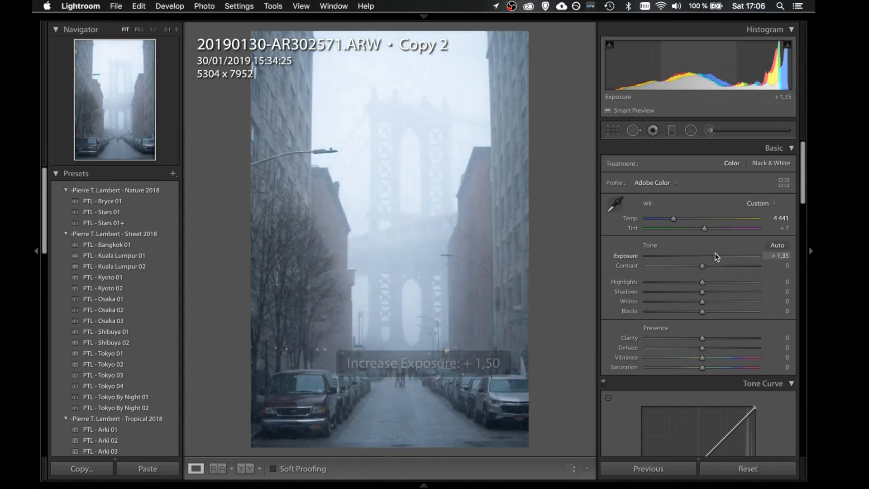
pyautogui.moveTo(716, 258); pyautogui.dragTo(716, 257)
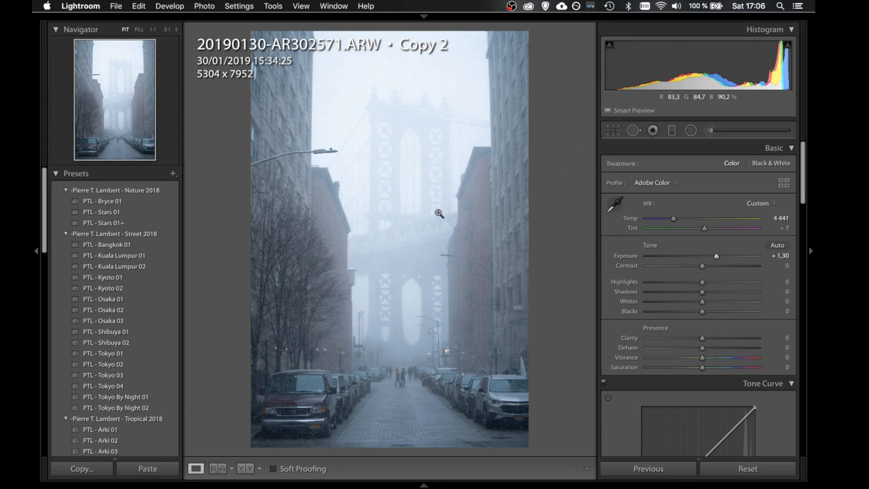
pyautogui.click(371, 98)
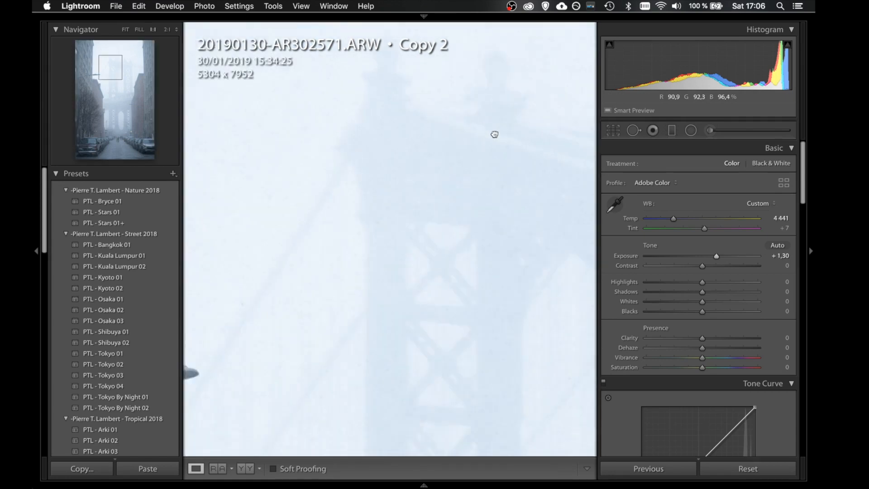
pyautogui.click(494, 134)
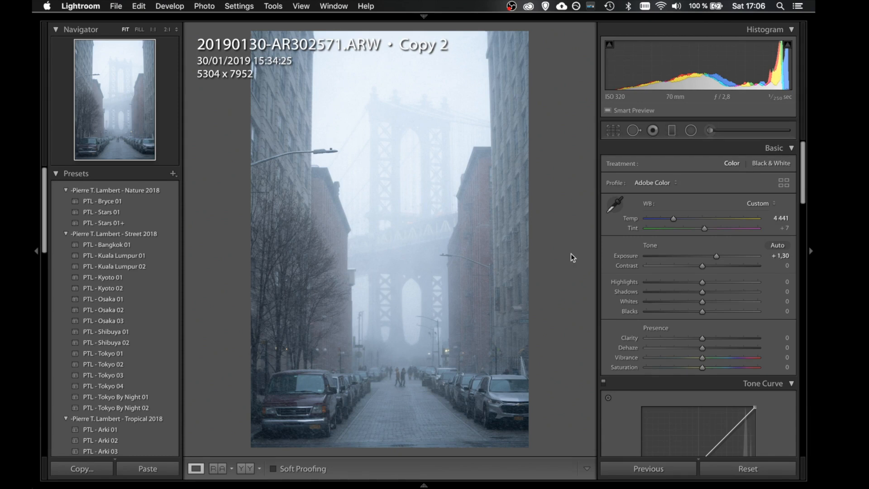
# - Compare the photo with the edited Copy 1, then warm Copy 2's temperature to 4693
pyautogui.press('Left')
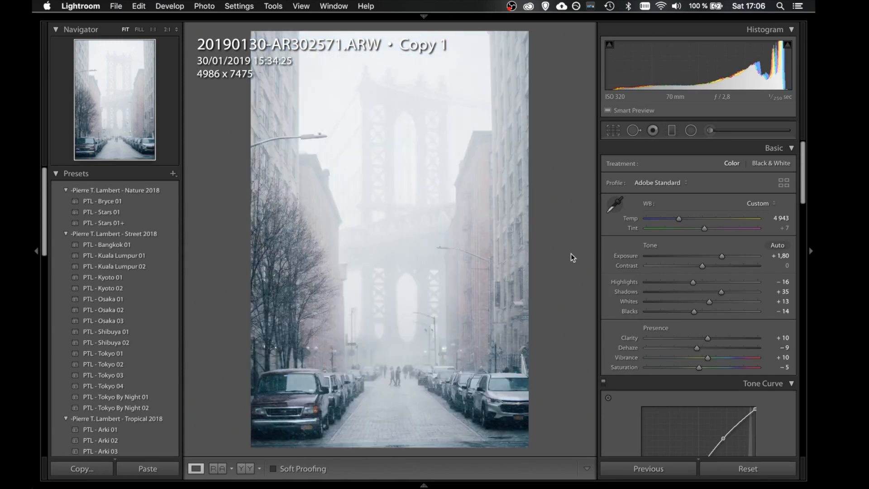
pyautogui.press('Right')
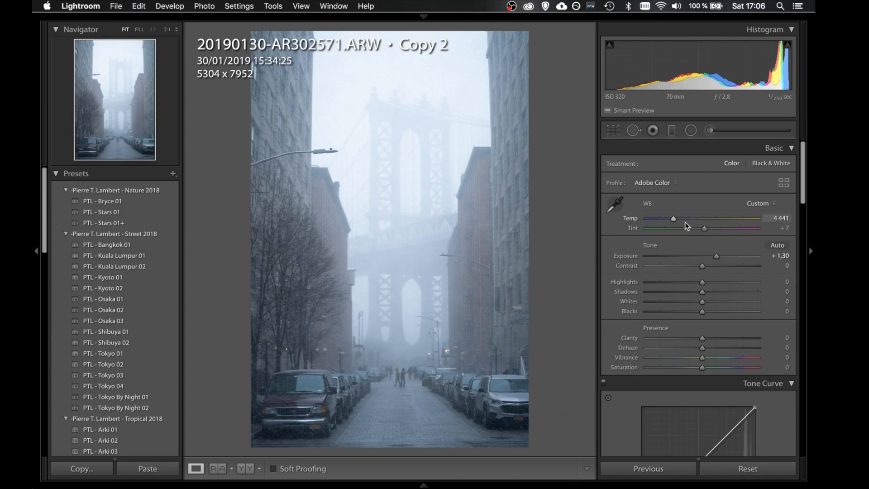
pyautogui.press('Up')
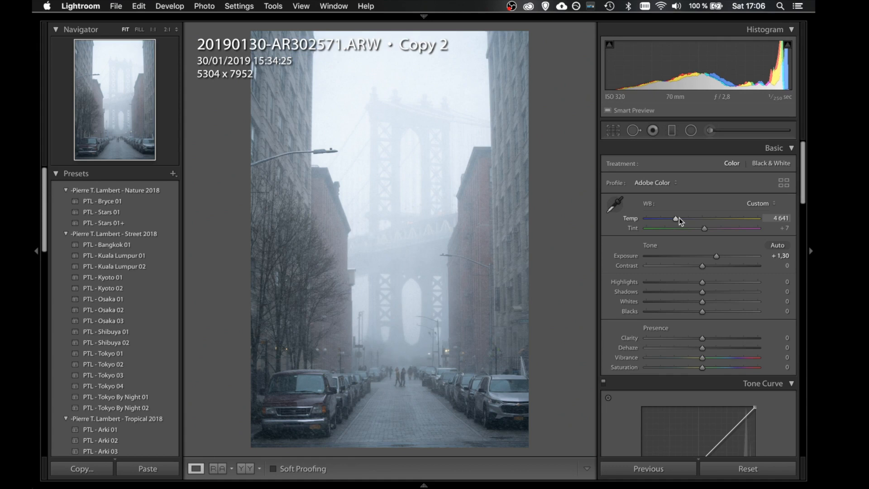
pyautogui.moveTo(679, 217); pyautogui.dragTo(680, 216)
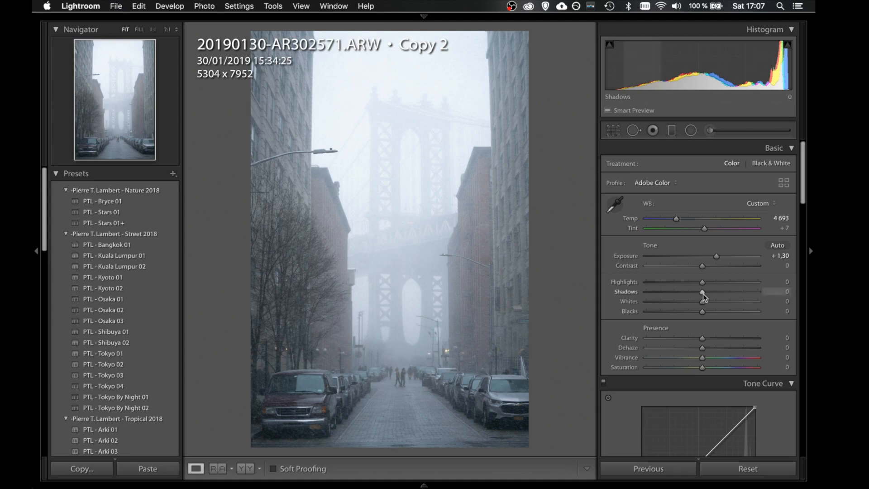
# - Shape an S-curve on the RGB tone curve by anchoring the midpoint, lowering the shadows and raising the highlights
pyautogui.scroll(-5, 702, 295)
pyautogui.click(698, 236)
pyautogui.moveTo(699, 234); pyautogui.dragTo(700, 229)
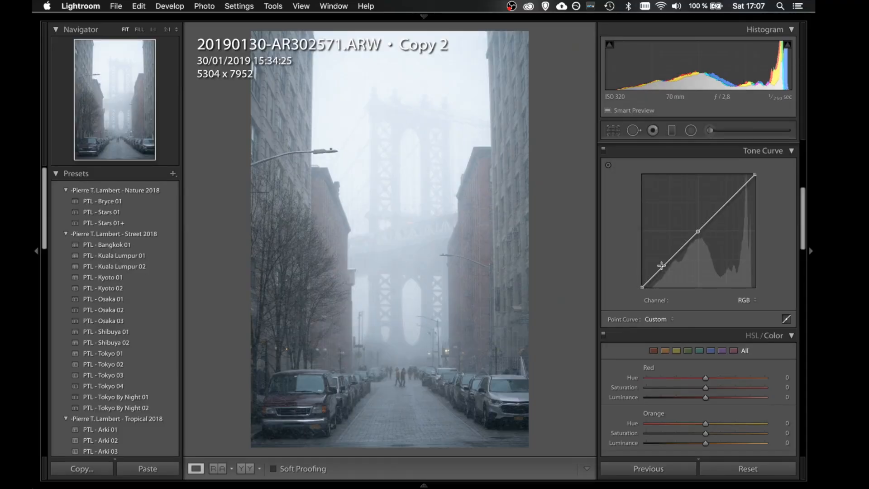
pyautogui.moveTo(661, 266); pyautogui.dragTo(681, 264)
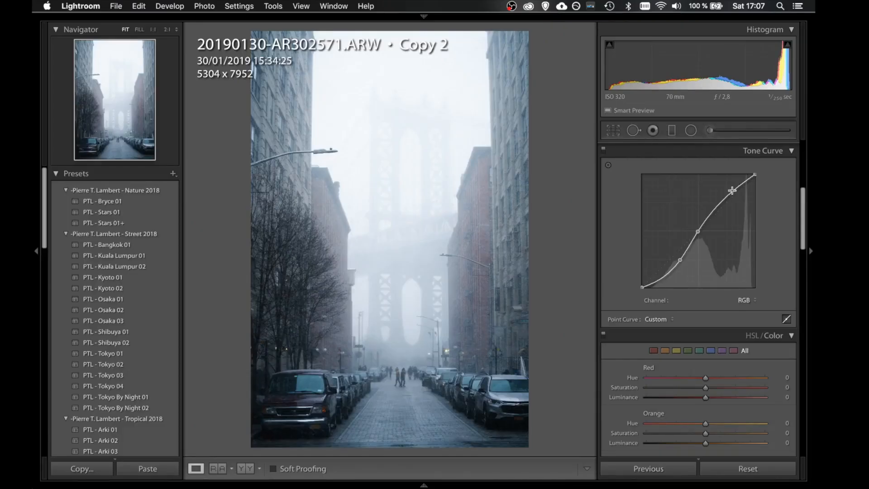
pyautogui.moveTo(729, 198)
pyautogui.mouseDown()
pyautogui.moveTo(743, 179)
pyautogui.moveTo(741, 200)
pyautogui.moveTo(734, 190)
pyautogui.moveTo(741, 185)
pyautogui.moveTo(735, 191)
pyautogui.mouseUp()
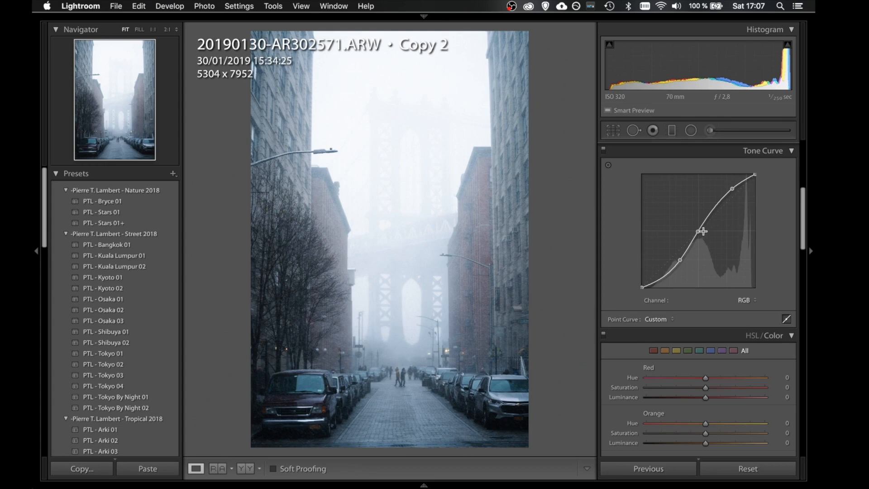
# - Undo the midpoint shift and refine the tone curve with a shadow point near 30/22% and a highlight point near 80/84%
pyautogui.moveTo(698, 233); pyautogui.dragTo(710, 232)
pyautogui.hotkey('ctrl', 'z')
pyautogui.moveTo(680, 260)
pyautogui.mouseDown()
pyautogui.moveTo(682, 268)
pyautogui.moveTo(686, 250)
pyautogui.mouseUp()
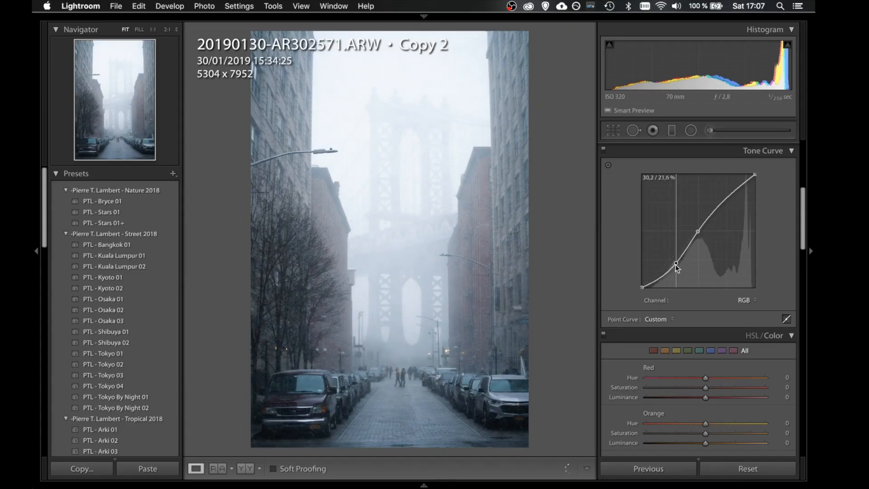
pyautogui.moveTo(676, 268); pyautogui.dragTo(677, 264)
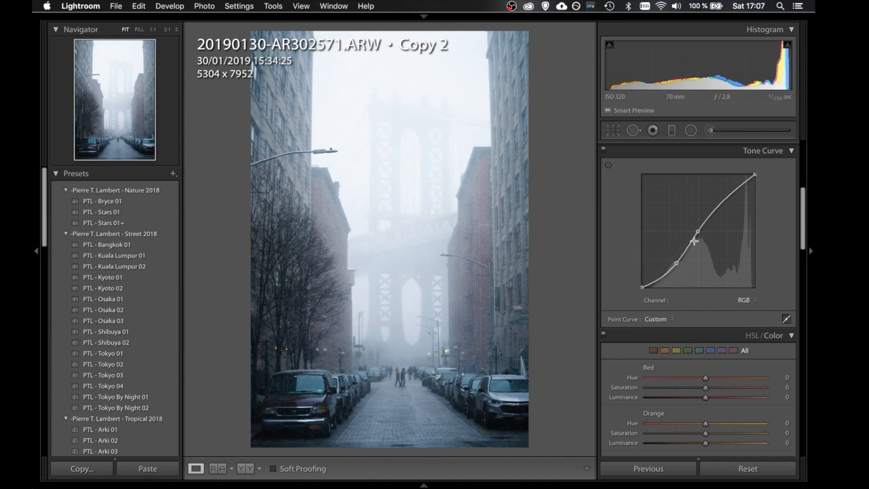
pyautogui.moveTo(718, 203); pyautogui.dragTo(735, 194)
# - Compare the photo before and after the edits and examine the foggy bridge at full magnification
pyautogui.press('\\')
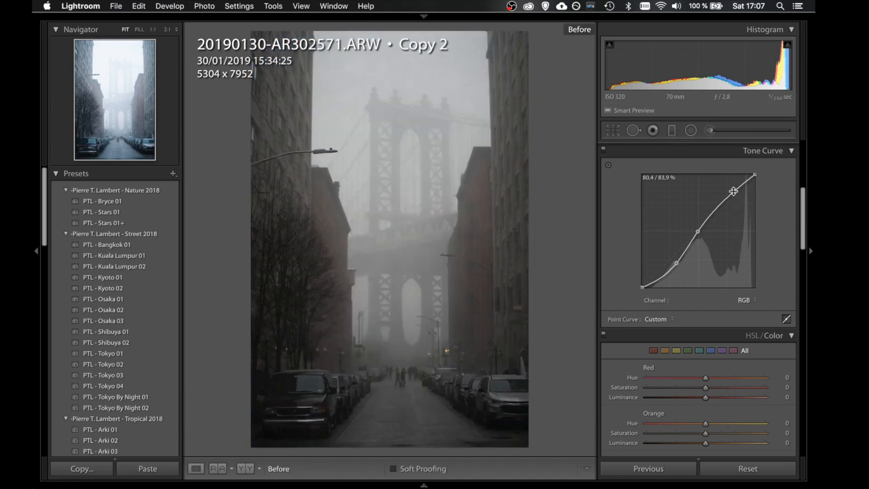
pyautogui.press('\\')
pyautogui.press('\\')
pyautogui.press('\\')
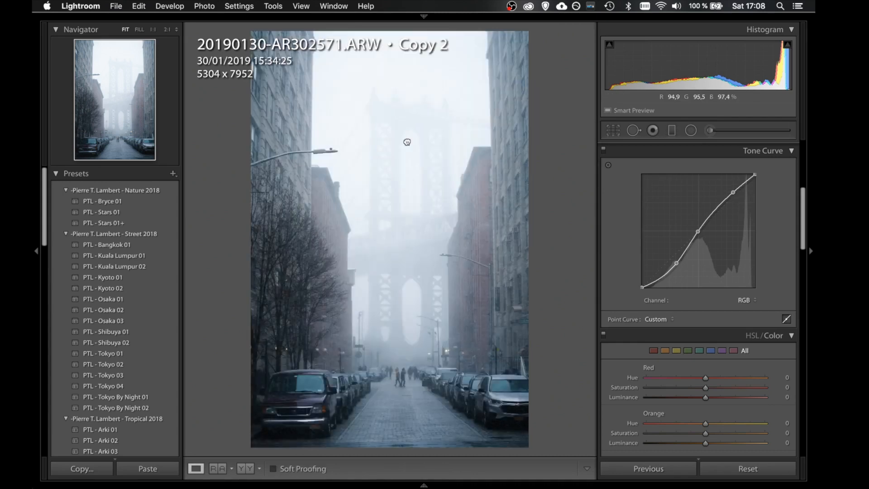
pyautogui.click(407, 142)
pyautogui.moveTo(463, 72); pyautogui.dragTo(392, 253)
pyautogui.click(442, 172)
# - Lower the Highlights to -33, raise the Shadows to +100 and check the tree branches up close
pyautogui.scroll(5, 628, 260)
pyautogui.scroll(3, 628, 260)
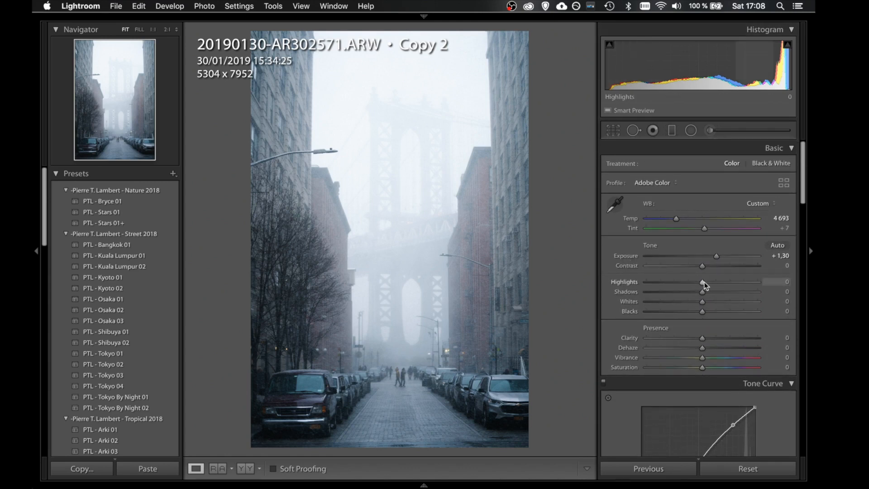
pyautogui.moveTo(703, 284); pyautogui.dragTo(761, 293)
pyautogui.click(684, 292)
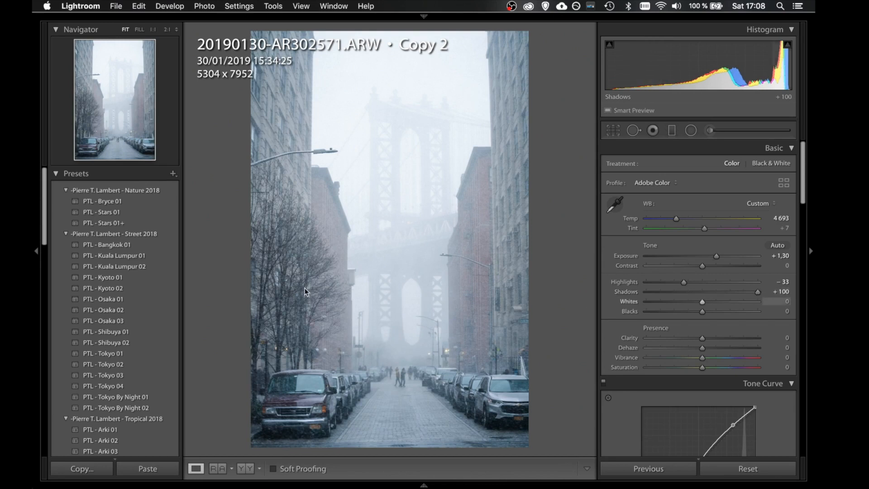
pyautogui.click(333, 286)
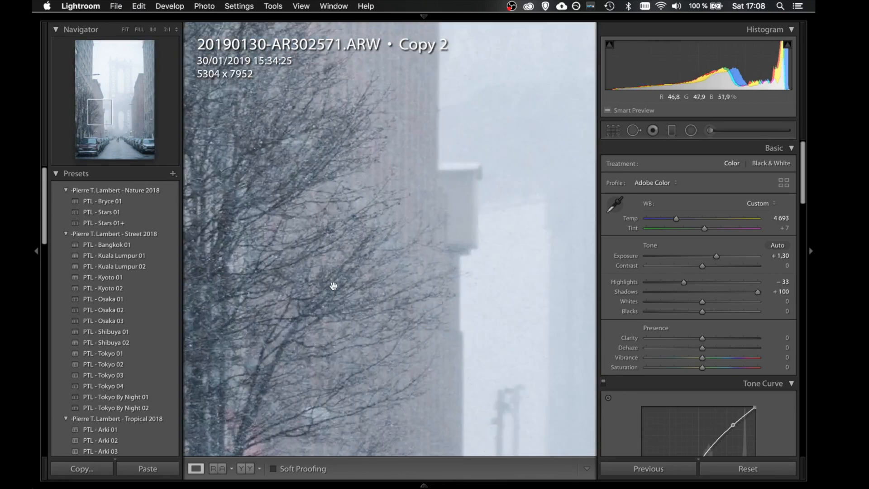
pyautogui.click(341, 245)
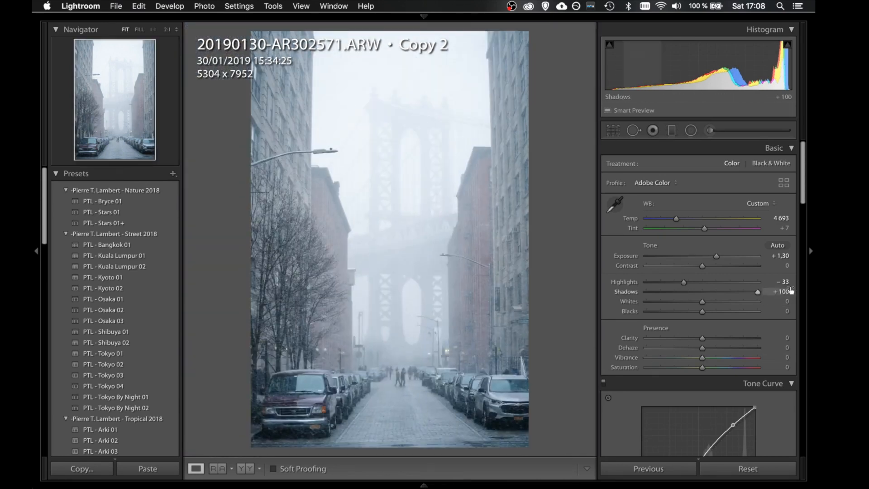
# - Refine the tonal range by setting the Shadows to +26, the Whites to +13 and the Blacks to -16
pyautogui.moveTo(757, 292); pyautogui.dragTo(797, 286)
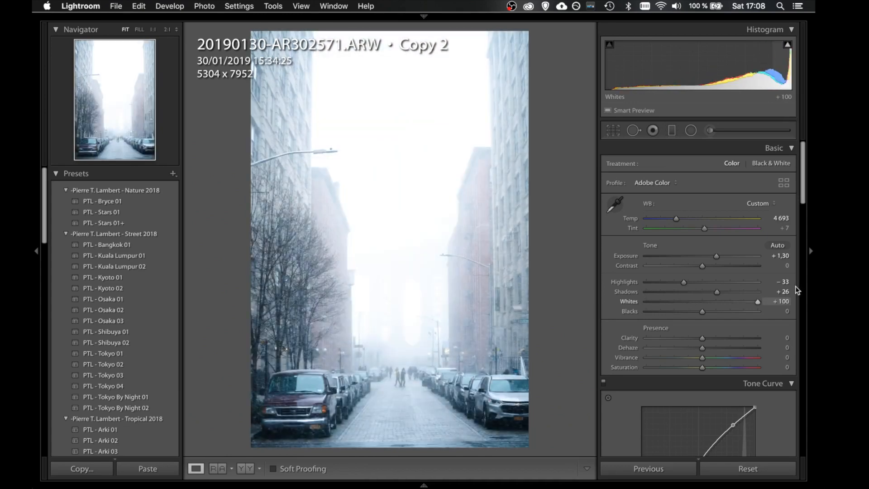
pyautogui.moveTo(789, 284); pyautogui.dragTo(709, 302)
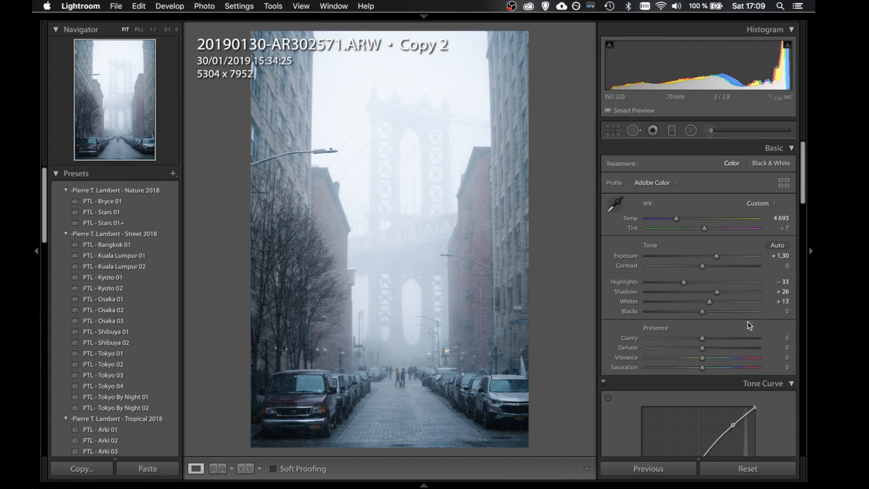
pyautogui.moveTo(703, 313)
pyautogui.mouseDown()
pyautogui.moveTo(678, 316)
pyautogui.moveTo(767, 312)
pyautogui.moveTo(694, 310)
pyautogui.mouseUp()
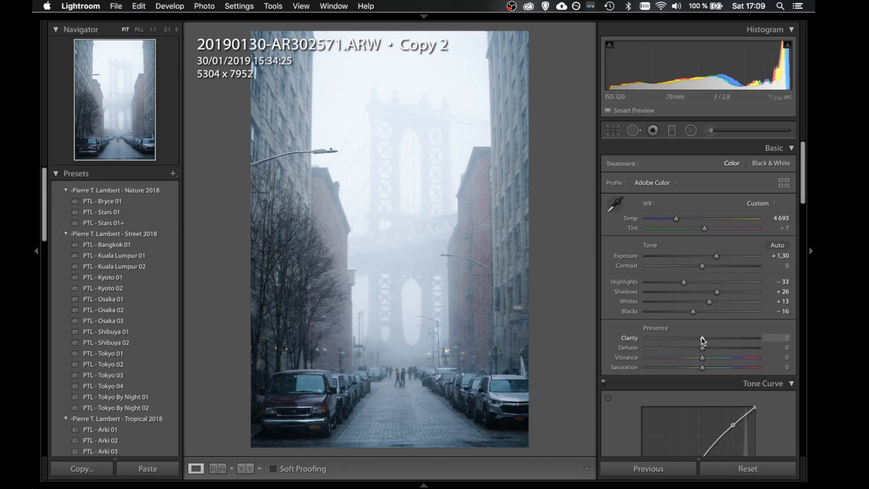
# - Try strong Clarity and Dehaze amounts, set them to +16 and -18, and compare the result with the original photo
pyautogui.moveTo(709, 338); pyautogui.dragTo(815, 332)
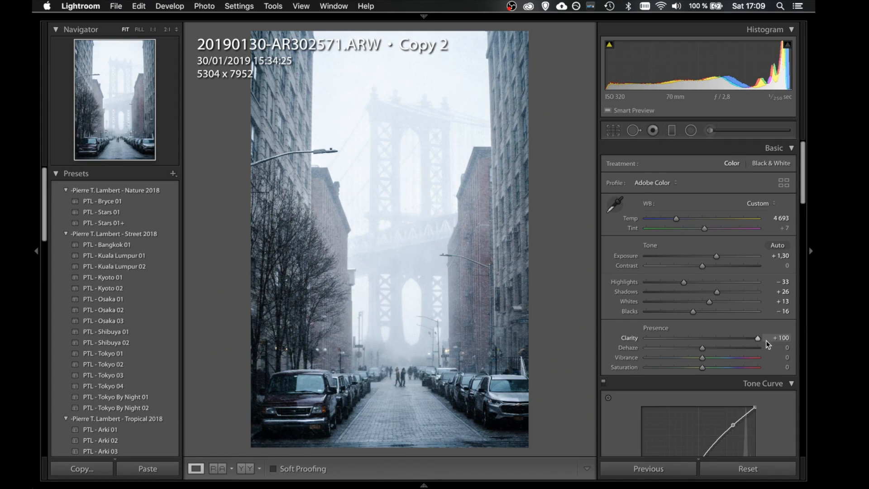
pyautogui.moveTo(751, 341); pyautogui.dragTo(716, 334)
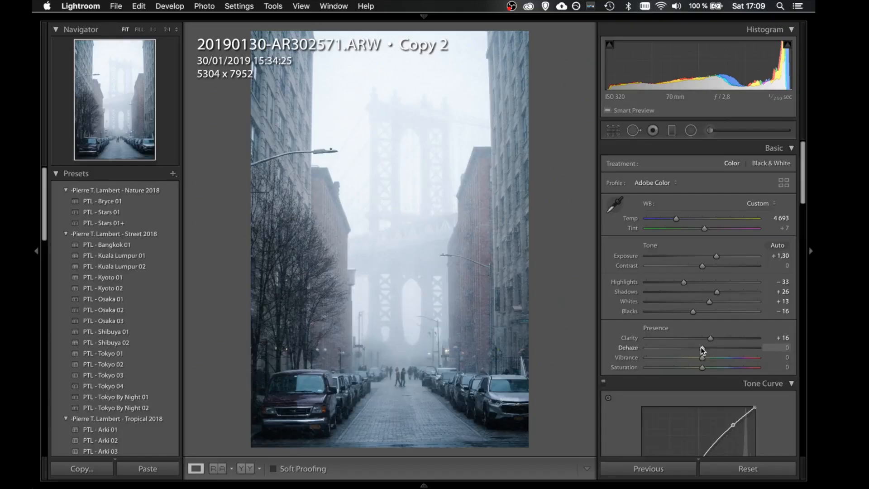
pyautogui.moveTo(701, 348); pyautogui.dragTo(804, 342)
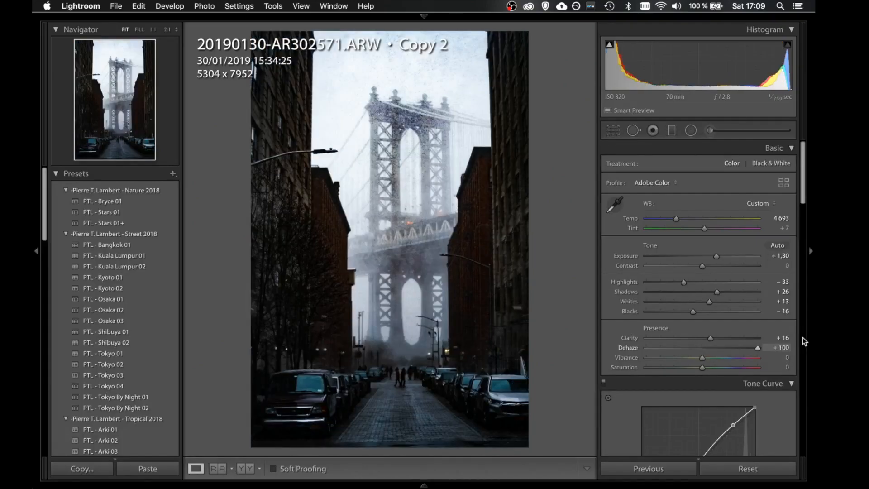
pyautogui.press('super+z')
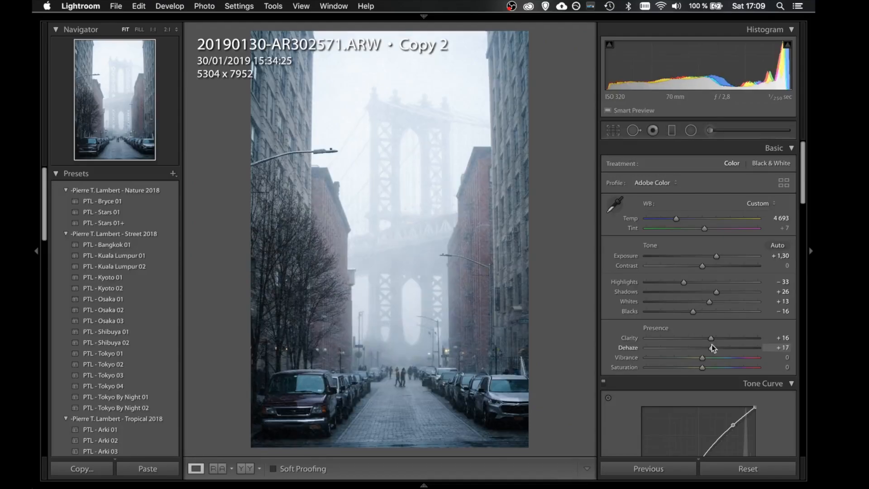
pyautogui.moveTo(712, 344)
pyautogui.mouseDown()
pyautogui.moveTo(721, 345)
pyautogui.moveTo(706, 351)
pyautogui.mouseUp()
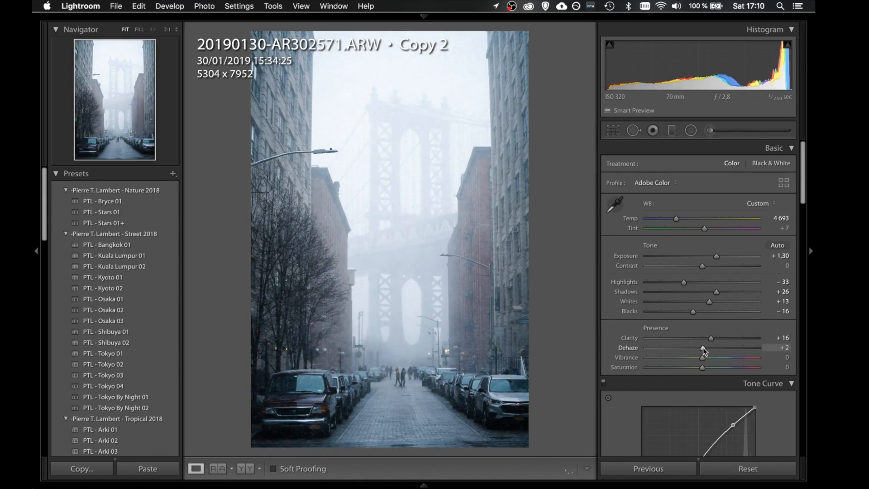
pyautogui.moveTo(705, 347); pyautogui.dragTo(680, 350)
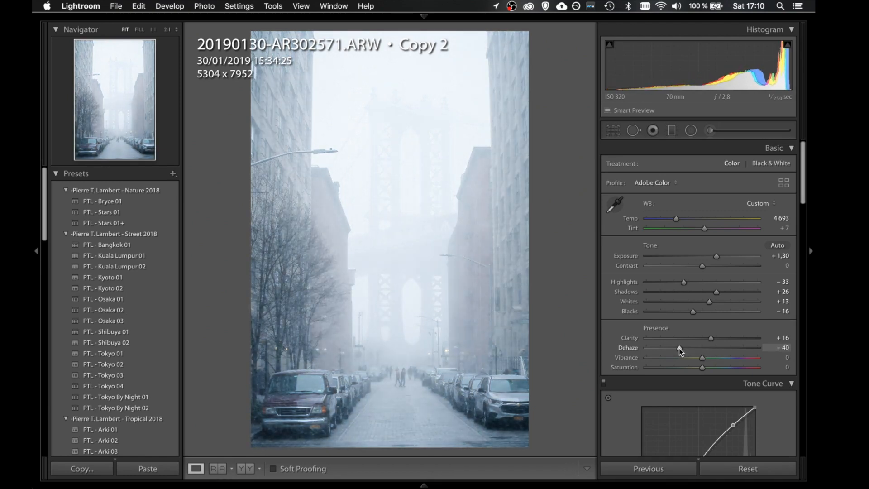
pyautogui.moveTo(683, 347); pyautogui.dragTo(720, 348)
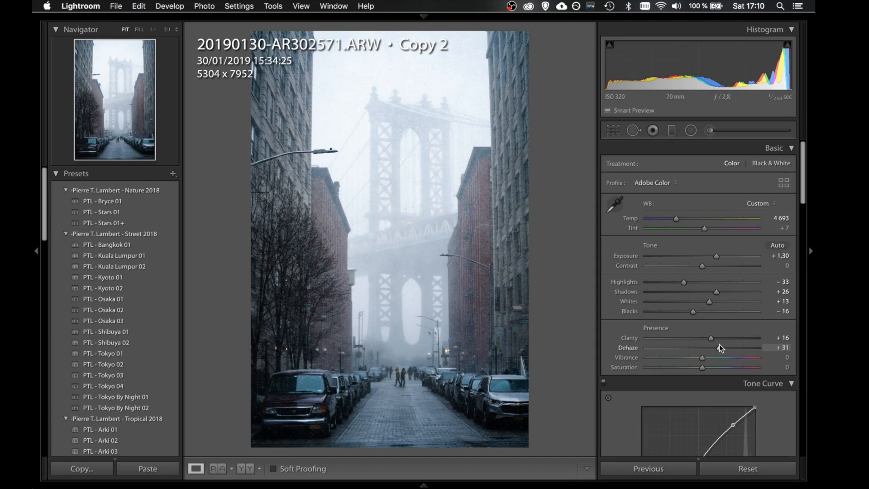
pyautogui.moveTo(719, 345); pyautogui.dragTo(692, 349)
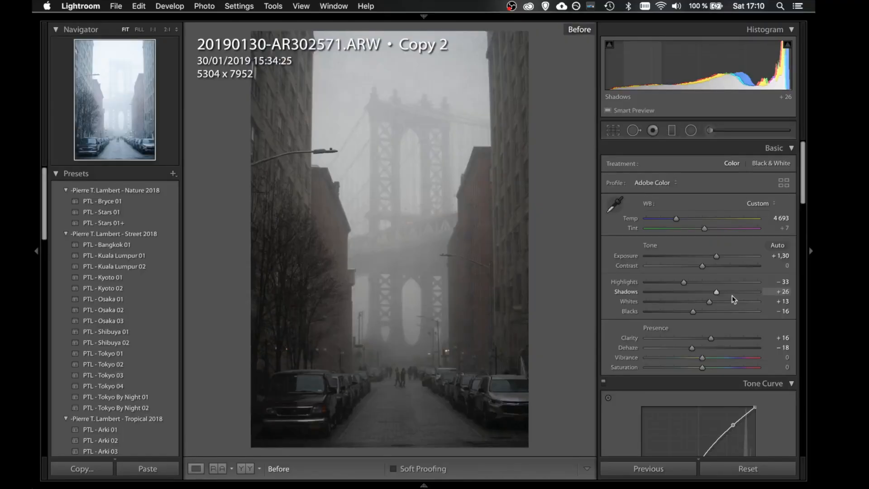
pyautogui.press('\\')
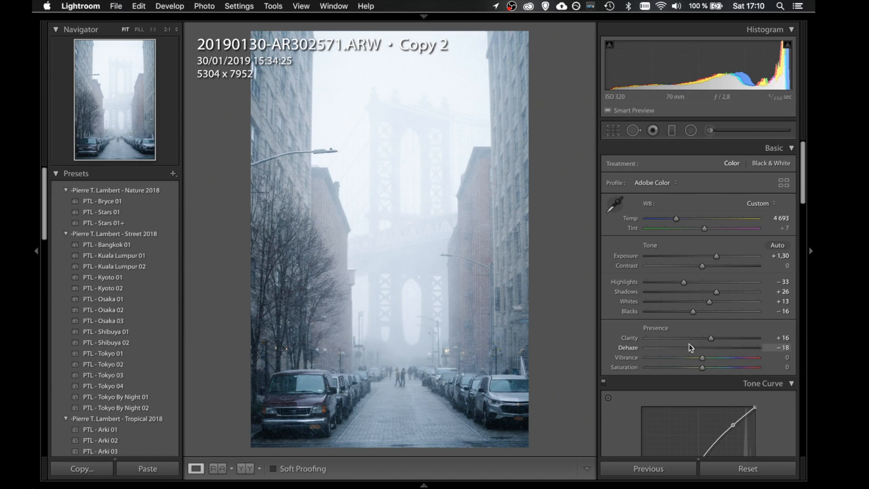
# - Set the photo's Vibrance to +8 and its Saturation to -6
pyautogui.scroll(-5, 689, 344)
pyautogui.moveTo(701, 185)
pyautogui.mouseDown()
pyautogui.moveTo(626, 186)
pyautogui.moveTo(743, 186)
pyautogui.moveTo(698, 184)
pyautogui.mouseUp()
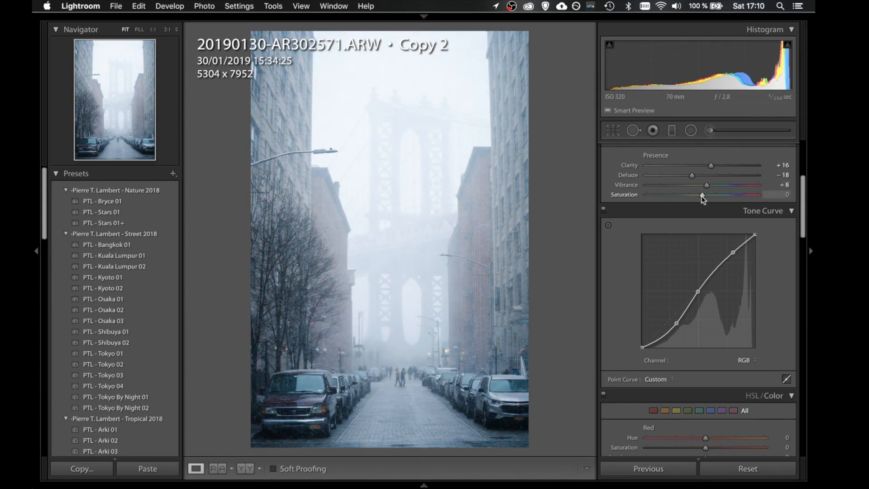
pyautogui.moveTo(695, 197)
pyautogui.mouseDown()
pyautogui.moveTo(619, 203)
pyautogui.moveTo(725, 200)
pyautogui.moveTo(699, 202)
pyautogui.mouseUp()
# - Test the red Saturation in the HSL adjustments, and set the blue Saturation to -14 and the blue Luminance to -4
pyautogui.scroll(-10, 780, 316)
pyautogui.scroll(3, 780, 316)
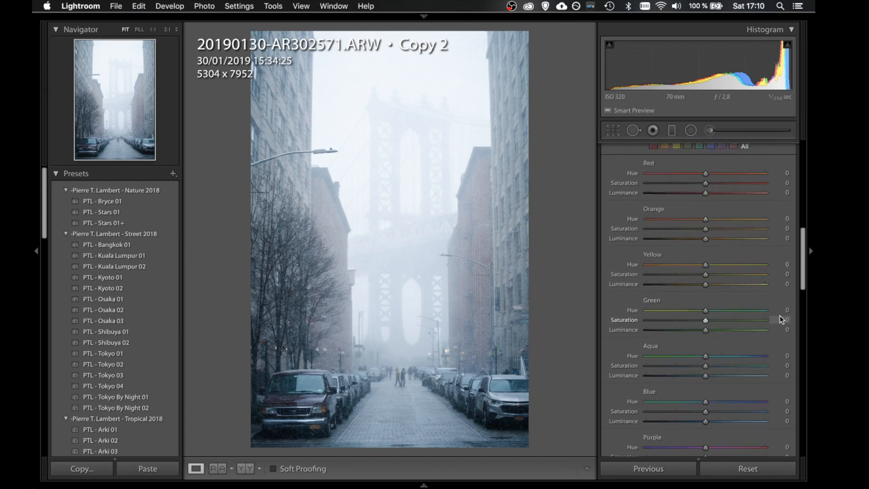
pyautogui.scroll(-2, 781, 317)
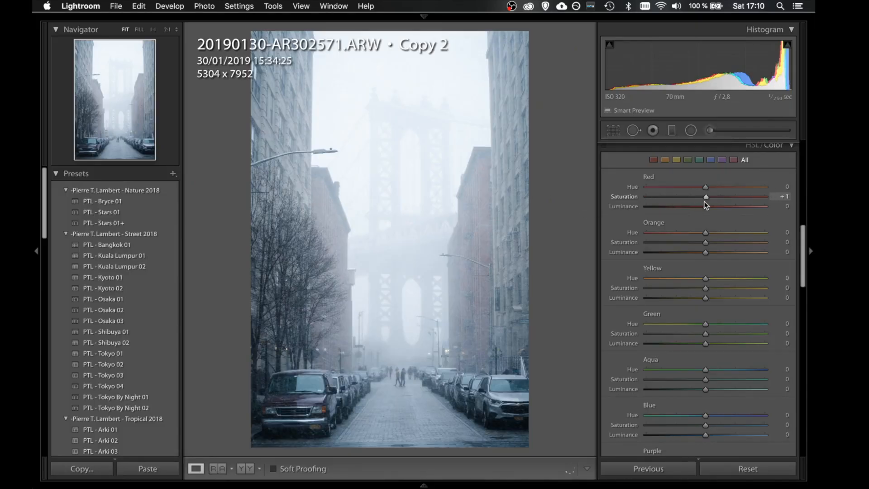
pyautogui.moveTo(700, 202)
pyautogui.mouseDown()
pyautogui.moveTo(715, 199)
pyautogui.moveTo(708, 199)
pyautogui.mouseUp()
pyautogui.scroll(-1, 704, 258)
pyautogui.scroll(-5, 704, 261)
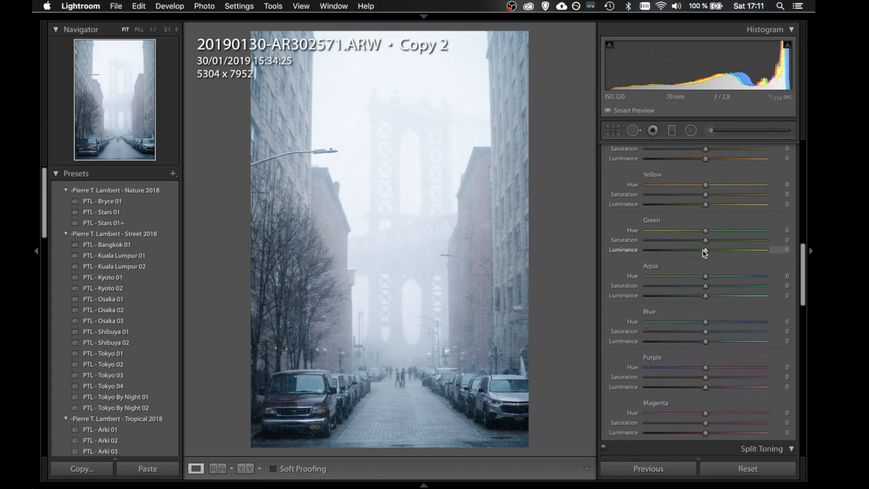
pyautogui.scroll(-2, 705, 253)
pyautogui.moveTo(705, 315)
pyautogui.mouseDown()
pyautogui.moveTo(645, 316)
pyautogui.moveTo(711, 315)
pyautogui.moveTo(686, 307)
pyautogui.moveTo(724, 302)
pyautogui.moveTo(686, 301)
pyautogui.moveTo(708, 306)
pyautogui.moveTo(700, 308)
pyautogui.mouseUp()
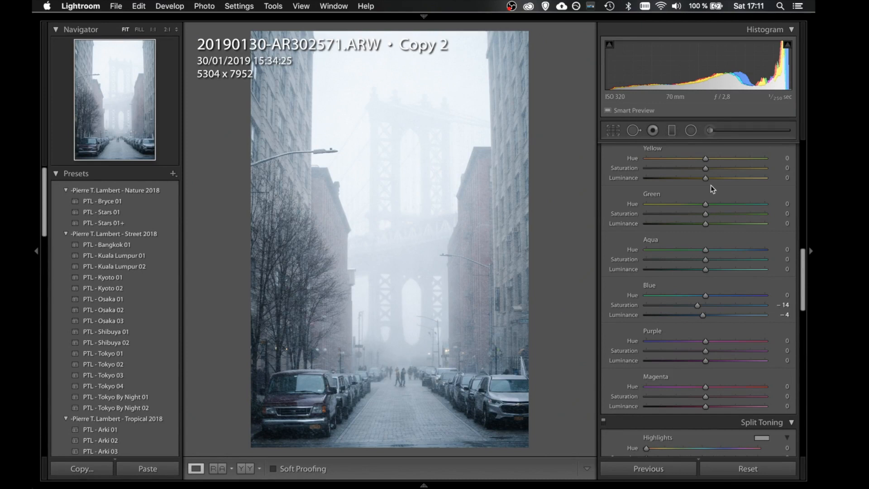
# - Set the yellow Luminance to -18 and Saturation to -9, and check the parked cars along the street up close
pyautogui.moveTo(705, 179); pyautogui.dragTo(637, 172)
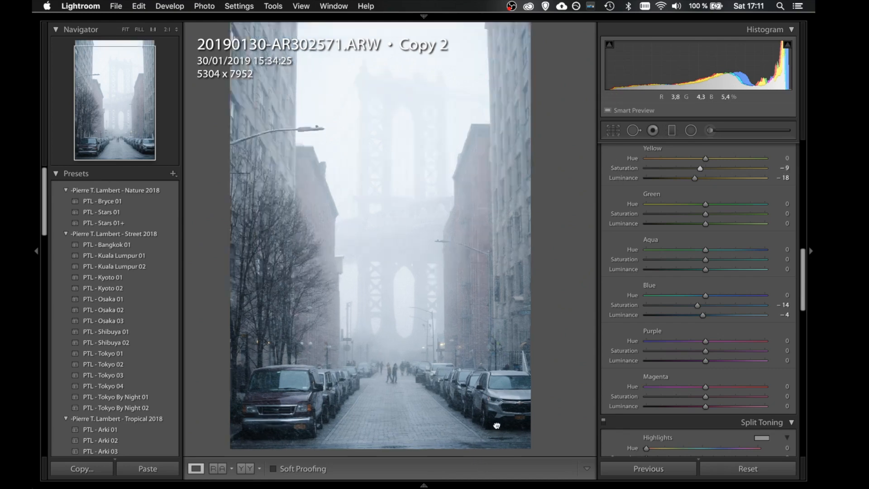
pyautogui.click(501, 422)
pyautogui.moveTo(514, 423); pyautogui.dragTo(415, 400)
pyautogui.click(386, 387)
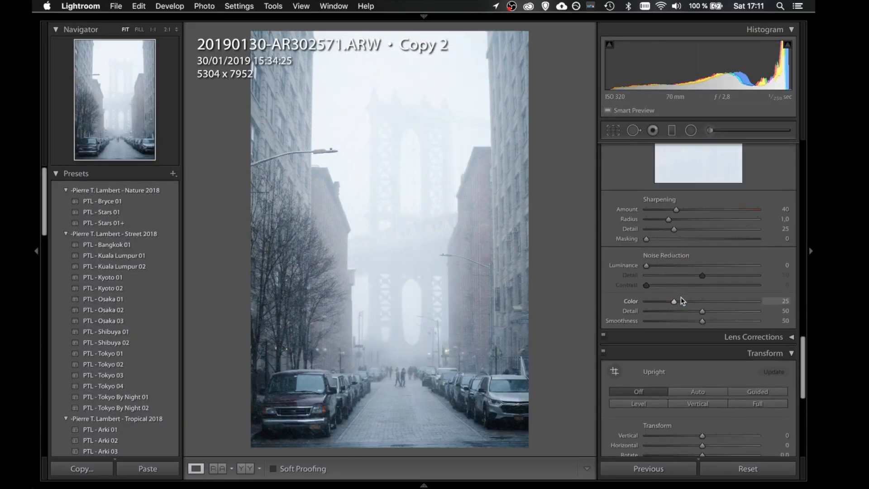
# - Set Clarity to +29, Blacks to -41, Highlights to -69 and Whites to +20, and compare the result with virtual Copy 1
pyautogui.scroll(10, 681, 297)
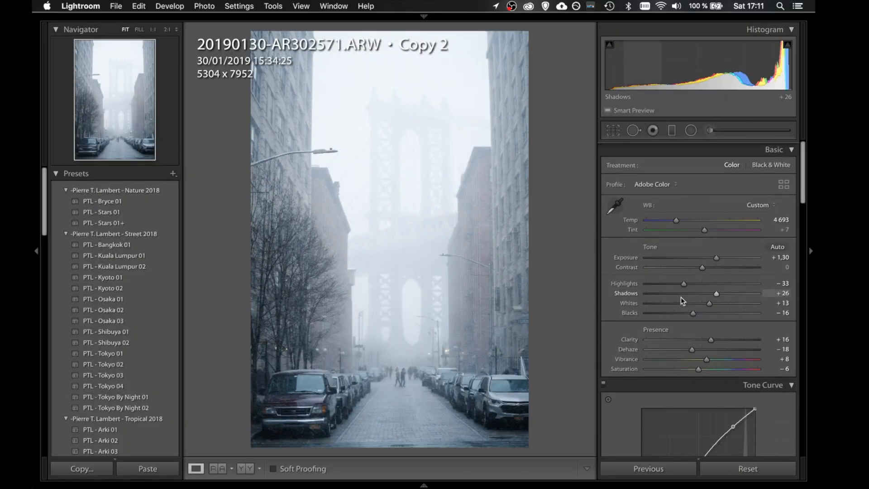
pyautogui.moveTo(712, 338)
pyautogui.mouseDown()
pyautogui.moveTo(732, 336)
pyautogui.moveTo(719, 335)
pyautogui.mouseUp()
pyautogui.moveTo(692, 309); pyautogui.dragTo(661, 276)
pyautogui.moveTo(711, 300); pyautogui.dragTo(713, 299)
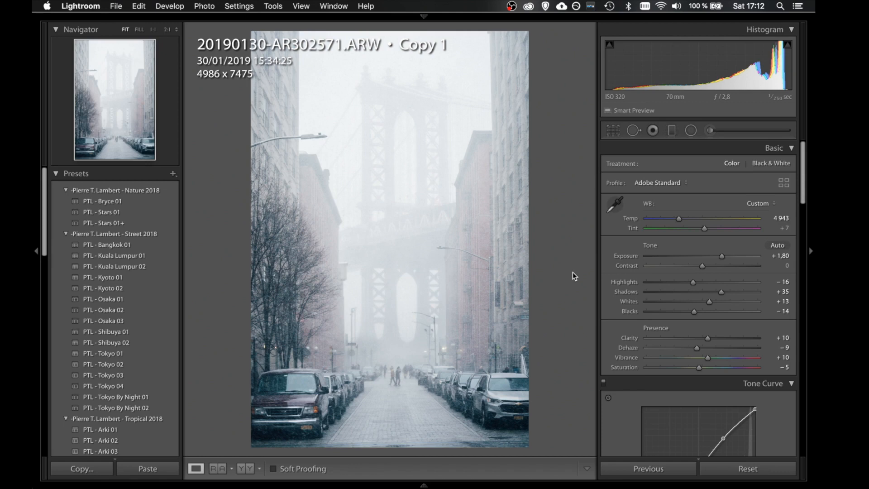
pyautogui.press('Right')
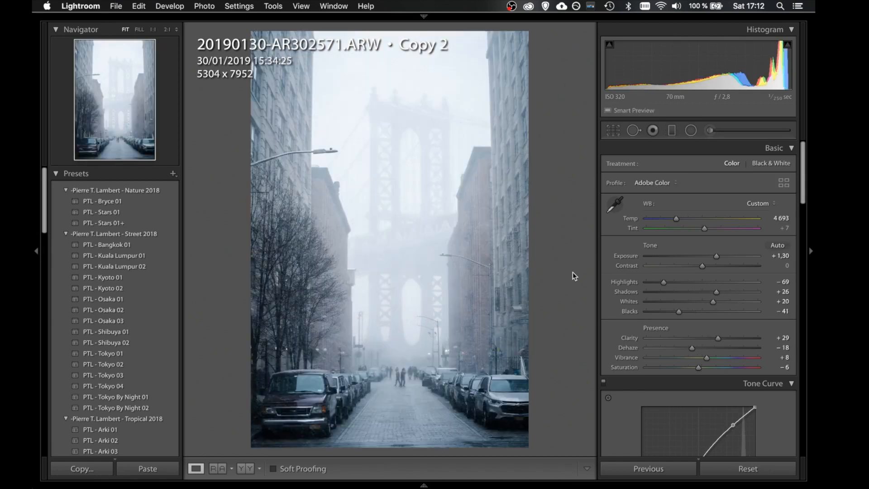